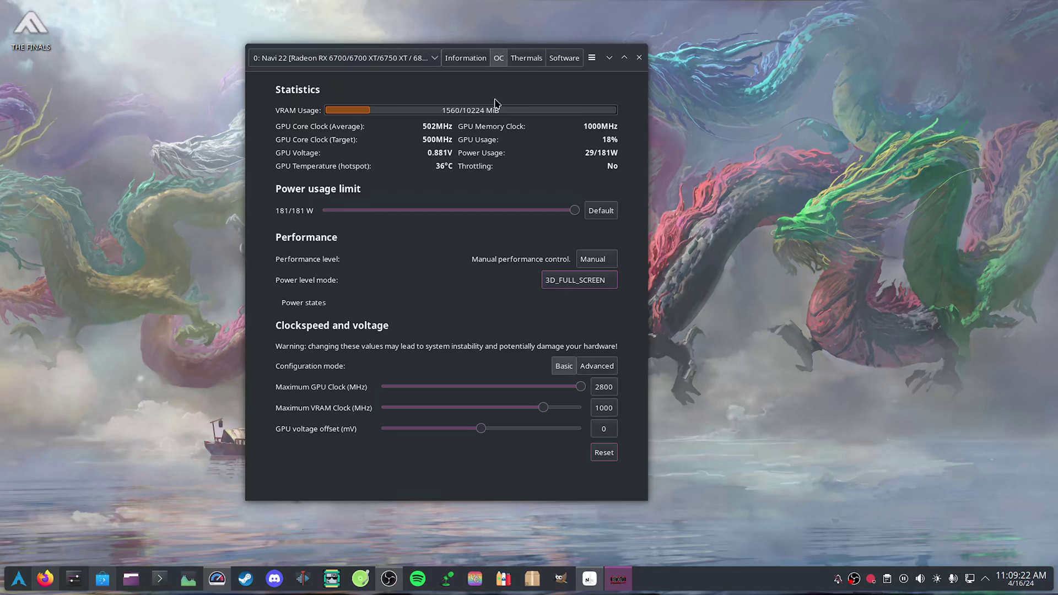
Step: Show the Thermals page with LACT's fan control and fan curve settings
{"action": "left_click", "coordinate": [528, 58]}
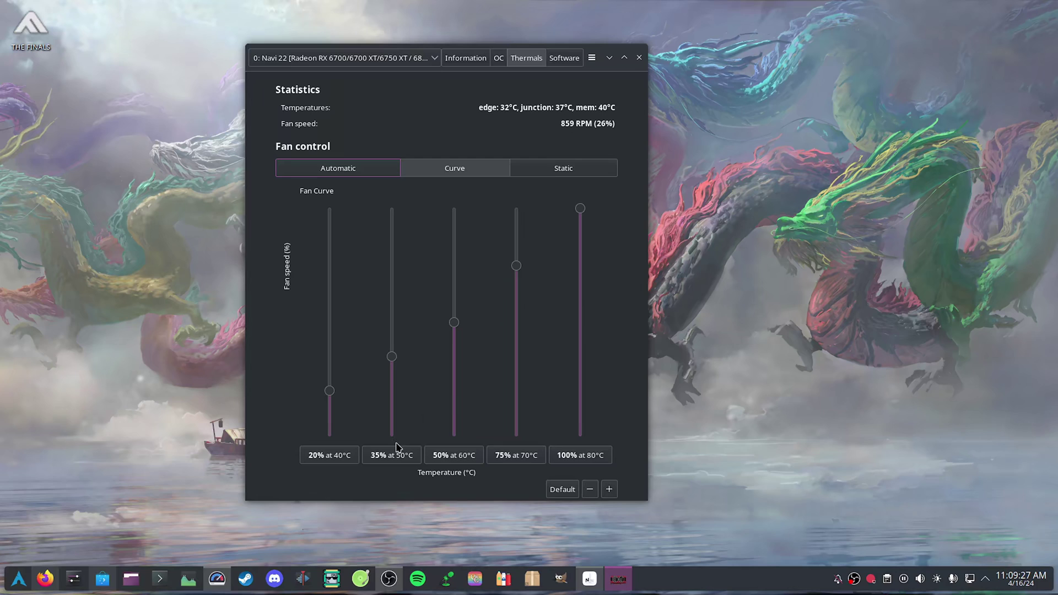
Step: Look over the OC and Software tabs, ending back on the overclock settings
{"action": "left_click", "coordinate": [502, 60]}
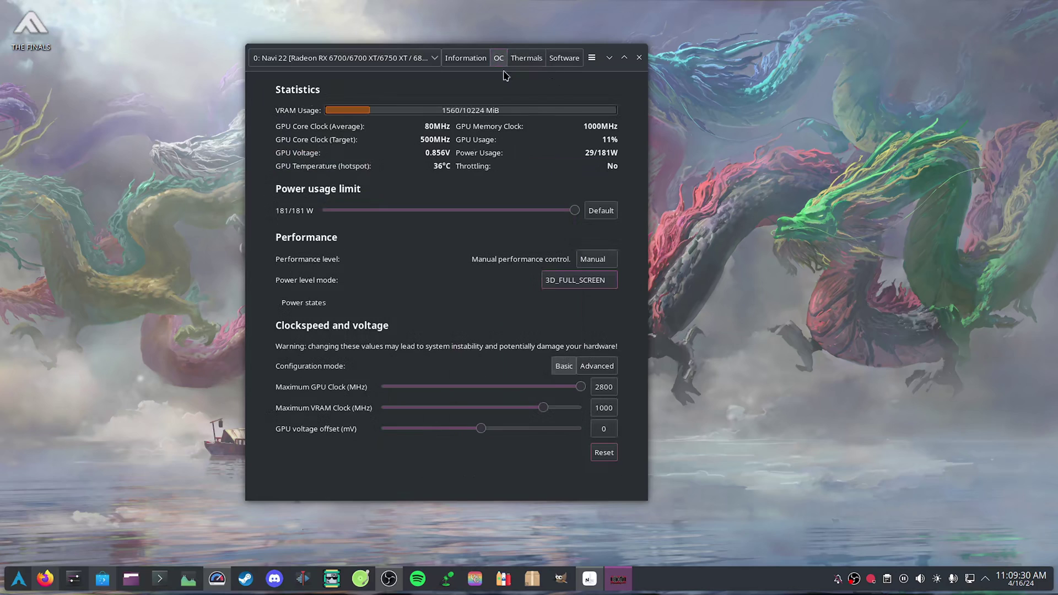
{"action": "left_click", "coordinate": [566, 57]}
{"action": "left_click", "coordinate": [498, 60]}
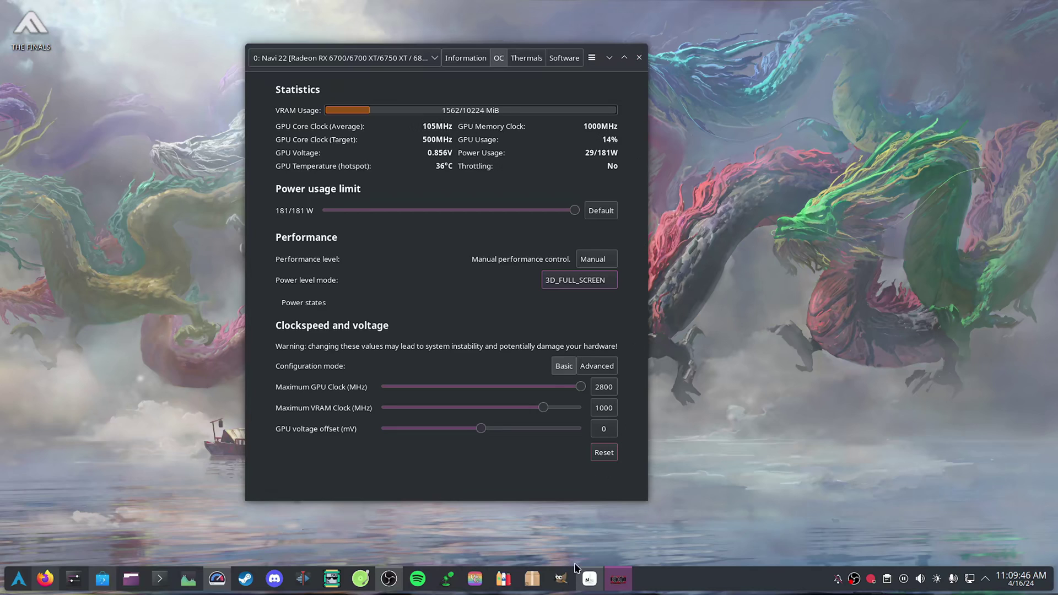
Step: Close the LACT window and bring up the GPU Screen Recorder window
{"action": "left_click", "coordinate": [583, 585]}
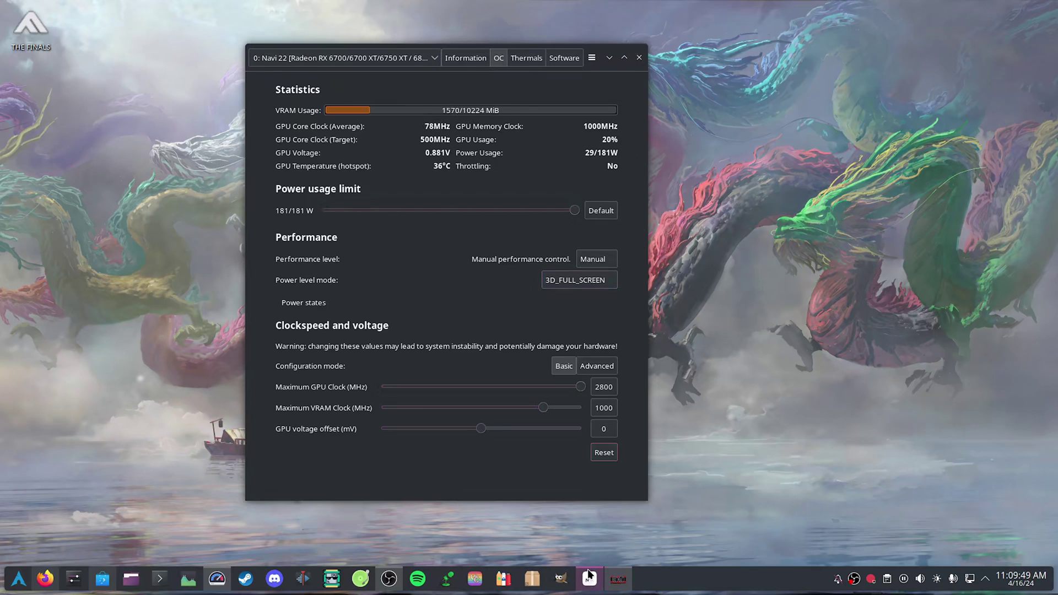
{"action": "left_click", "coordinate": [640, 59]}
{"action": "left_click", "coordinate": [337, 577]}
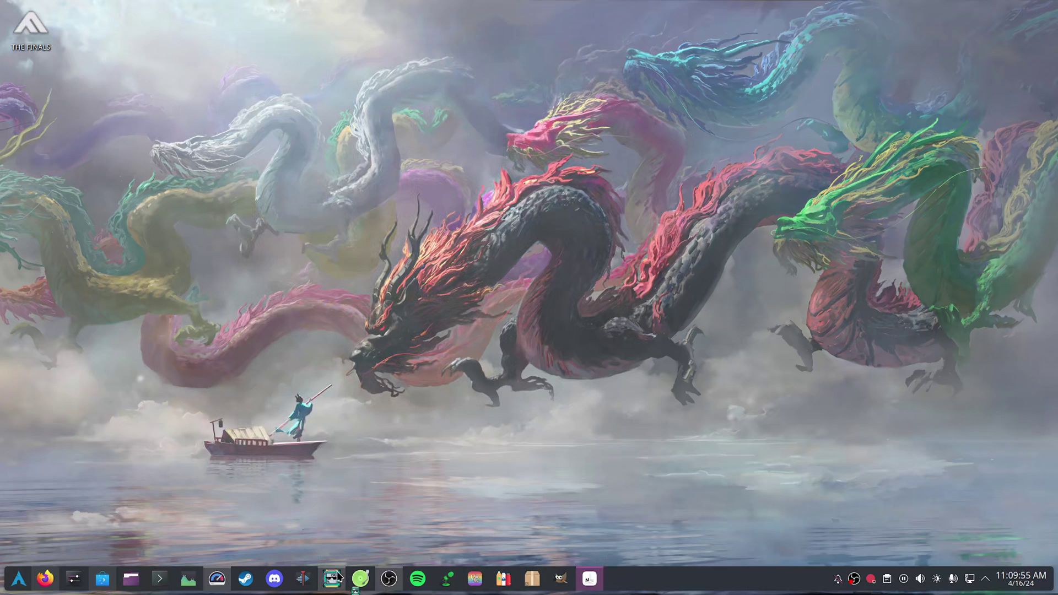
Step: Search Discover for 'gpu', open the GPU Screen Recorder result, then minimize Discover
{"action": "left_click_drag", "start_coordinate": [571, 160], "coordinate": [590, 118]}
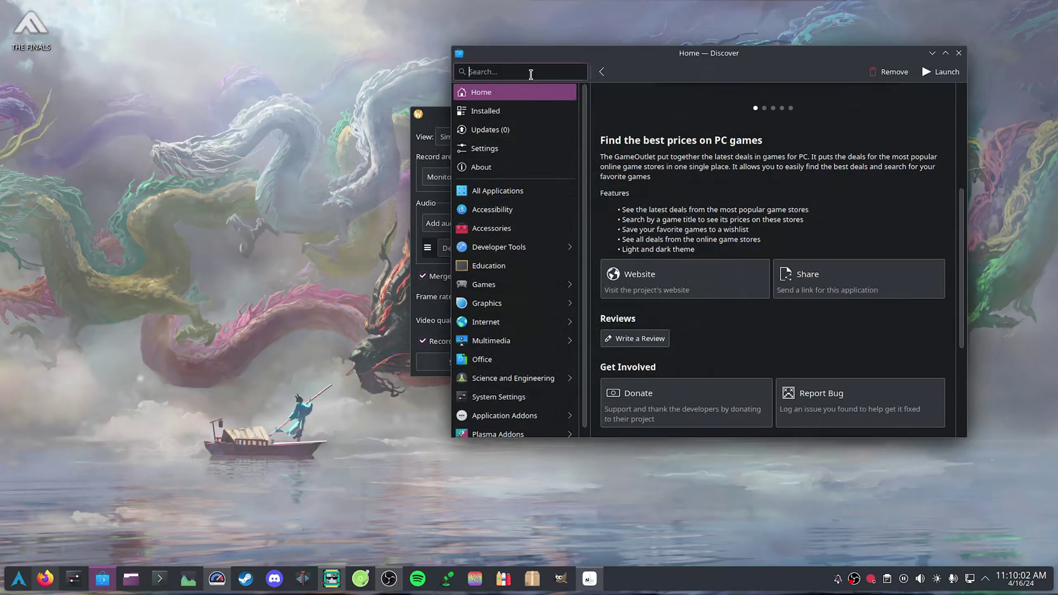
{"action": "left_click", "coordinate": [531, 74]}
{"action": "type", "text": "gpu"}
{"action": "left_click", "coordinate": [787, 110]}
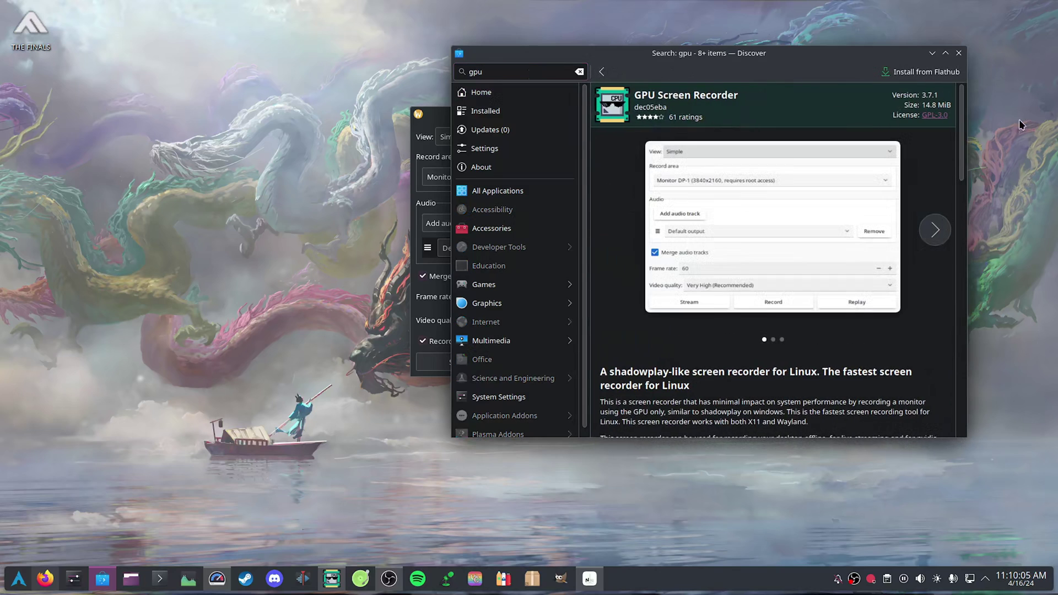
{"action": "left_click", "coordinate": [933, 53]}
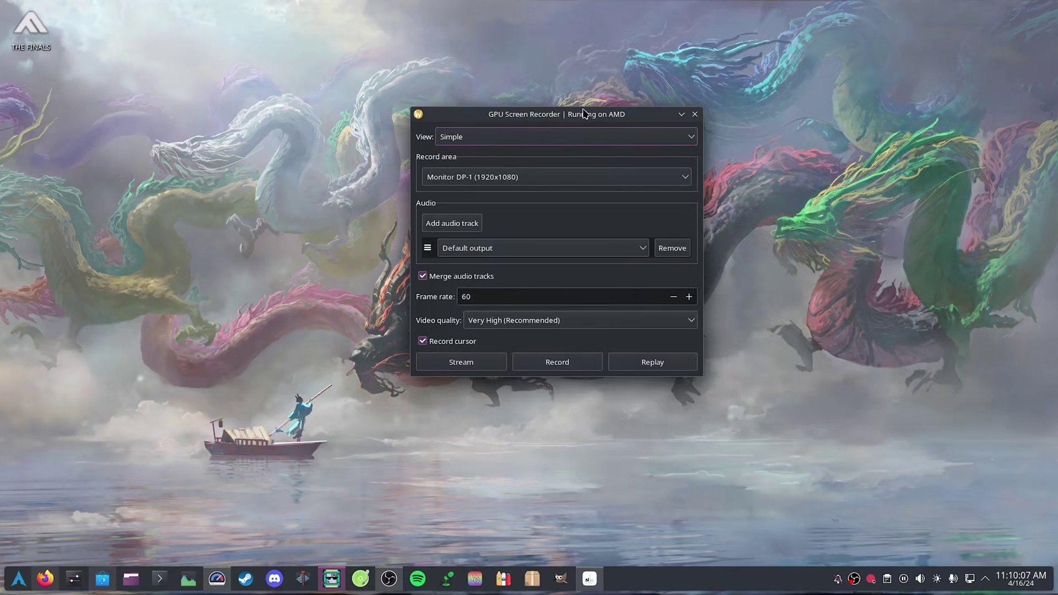
Step: Add a second audio track, check its source choices, then remove it again
{"action": "left_click_drag", "start_coordinate": [587, 114], "coordinate": [464, 106]}
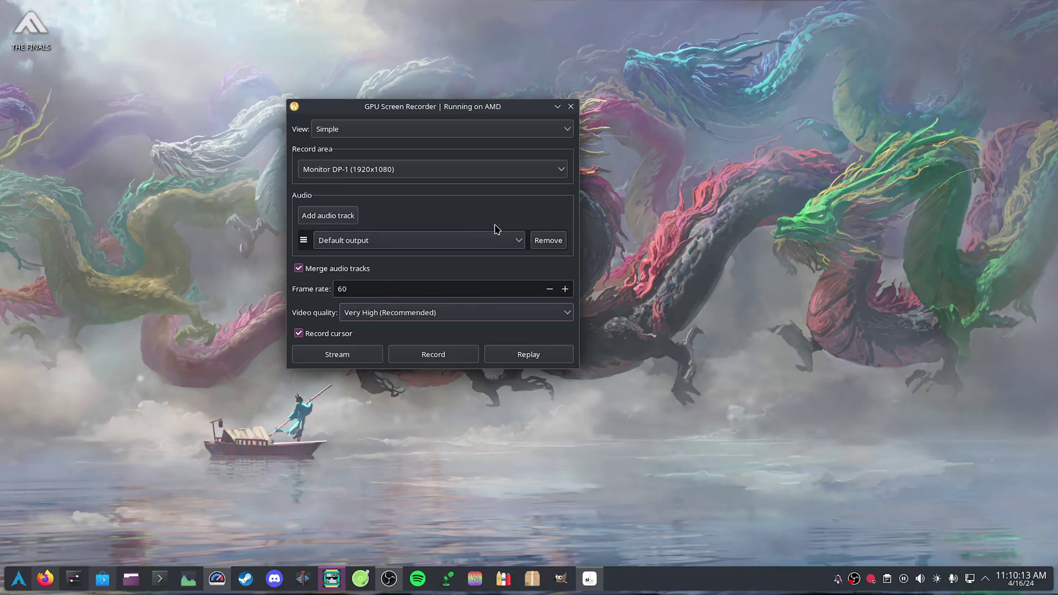
{"action": "left_click", "coordinate": [352, 221]}
{"action": "left_click", "coordinate": [424, 261]}
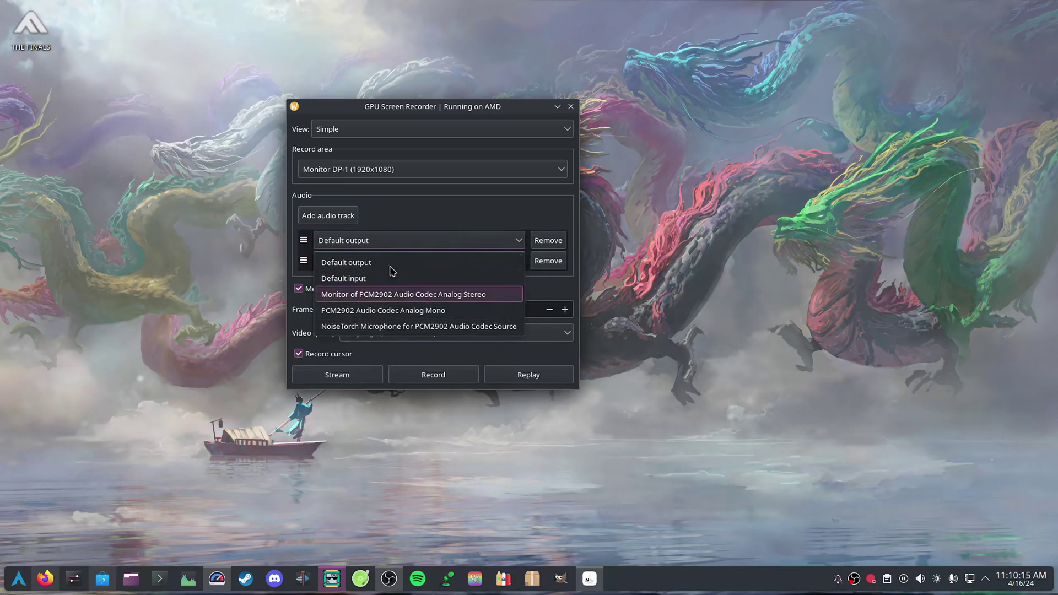
{"action": "left_click", "coordinate": [539, 268]}
{"action": "left_click", "coordinate": [539, 268]}
Step: Keep Monitor DP-1 as the record area and switch the view to Advanced
{"action": "left_click", "coordinate": [386, 169]}
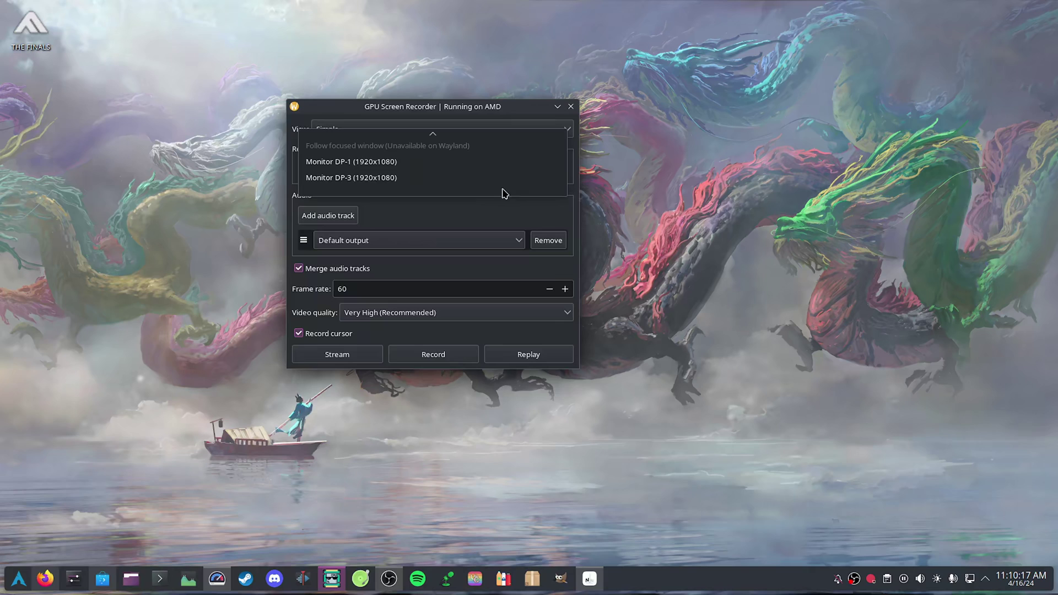
{"action": "left_click", "coordinate": [391, 161]}
{"action": "left_click", "coordinate": [402, 130]}
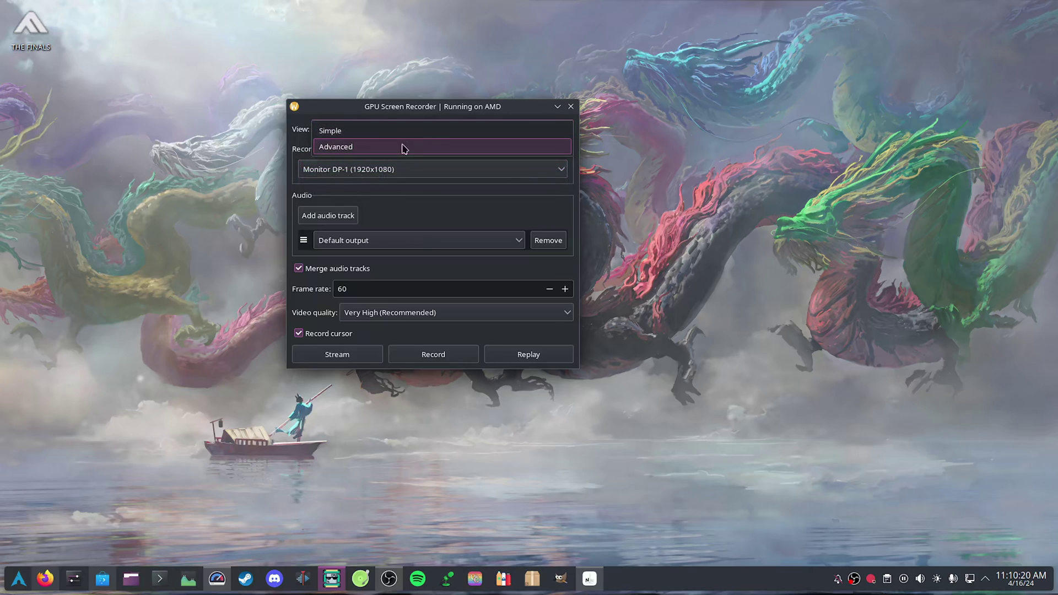
{"action": "left_click", "coordinate": [397, 148]}
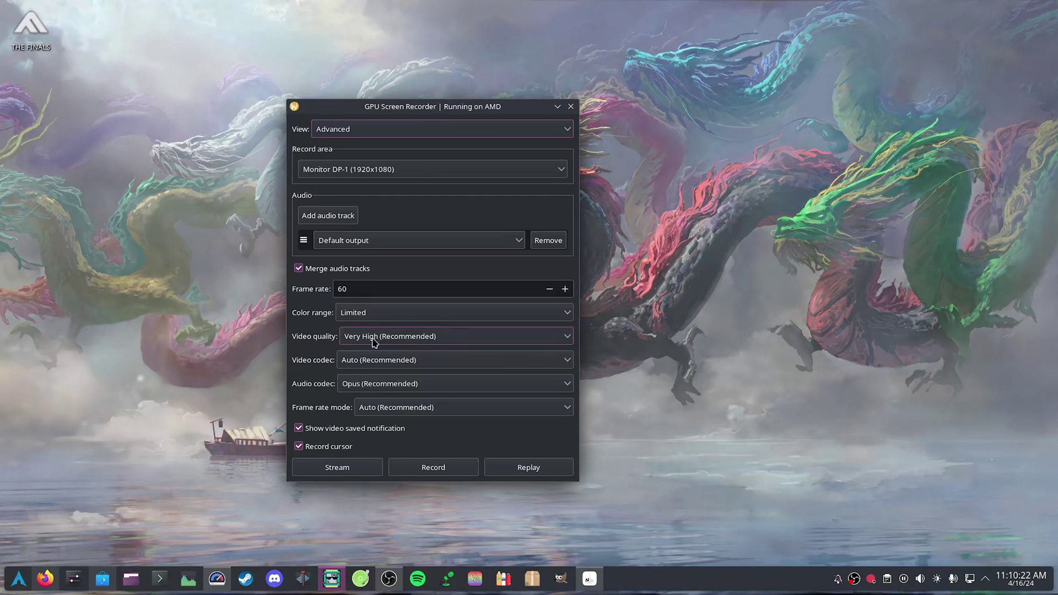
Step: Review codecs and frame rate mode, keeping Auto video, Opus audio and Auto, then open streaming
{"action": "left_click", "coordinate": [371, 367]}
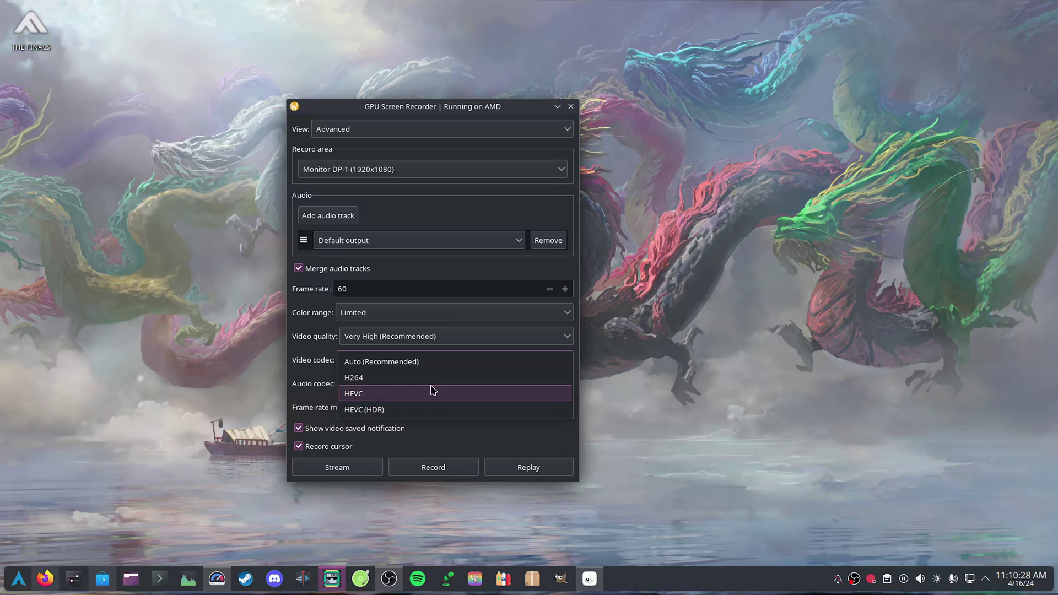
{"action": "left_click", "coordinate": [329, 362]}
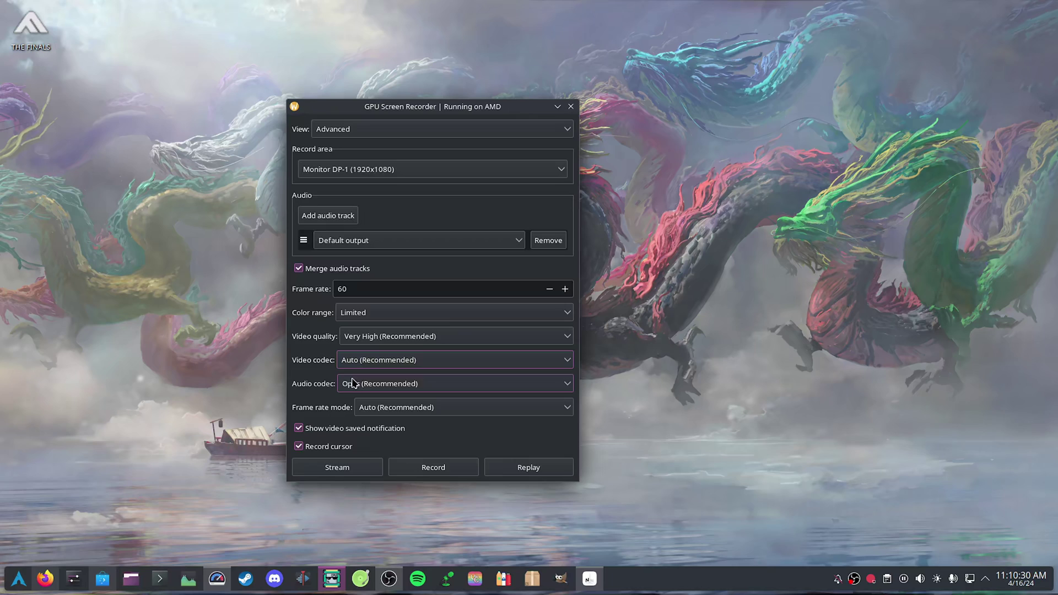
{"action": "left_click", "coordinate": [402, 385]}
{"action": "left_click", "coordinate": [310, 396]}
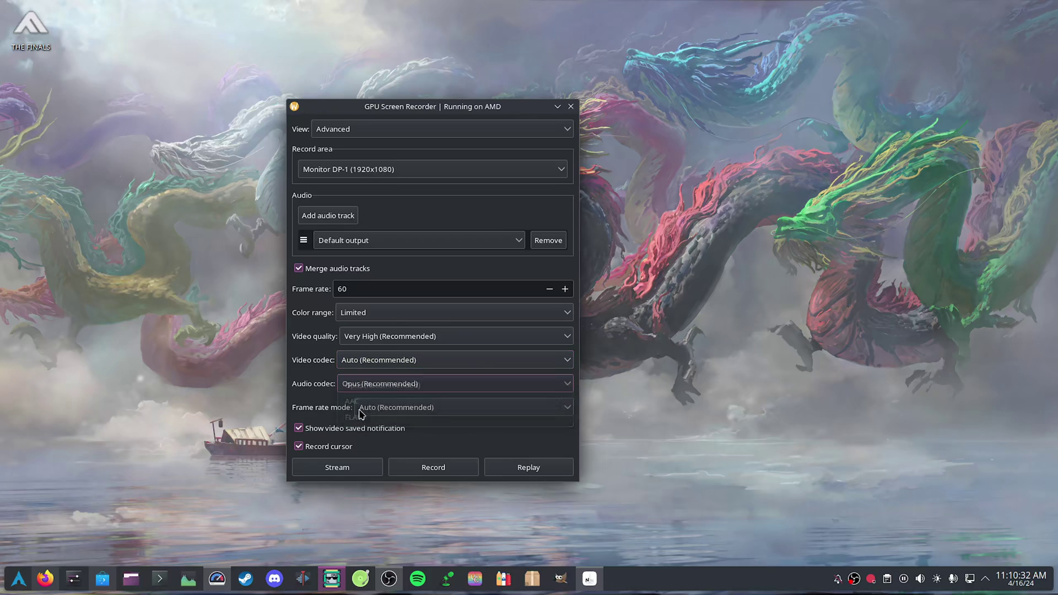
{"action": "left_click", "coordinate": [450, 409]}
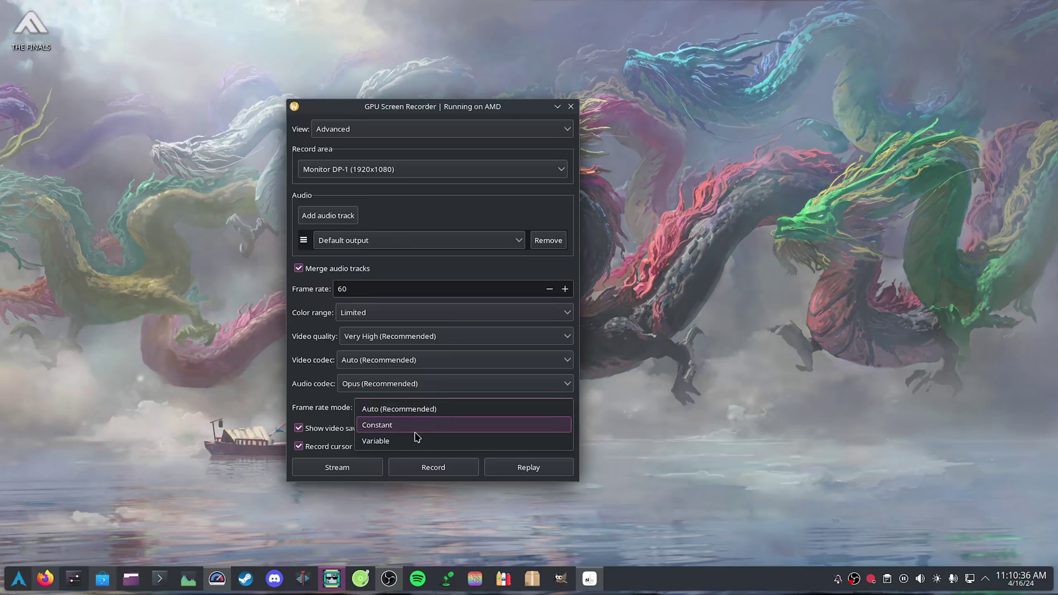
{"action": "left_click", "coordinate": [349, 409]}
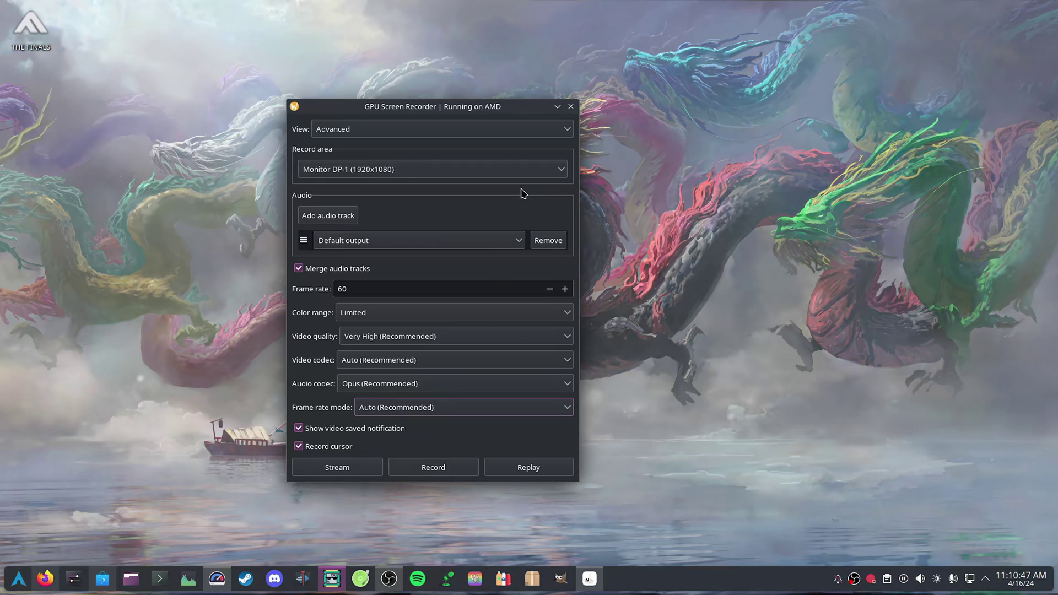
{"action": "left_click", "coordinate": [338, 467]}
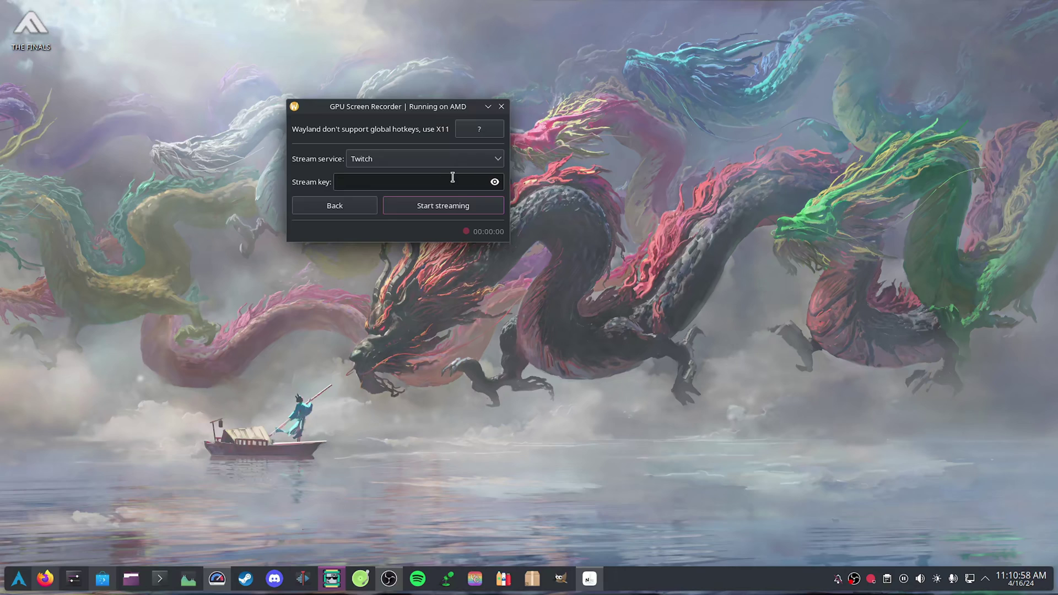
{"action": "left_click", "coordinate": [333, 210]}
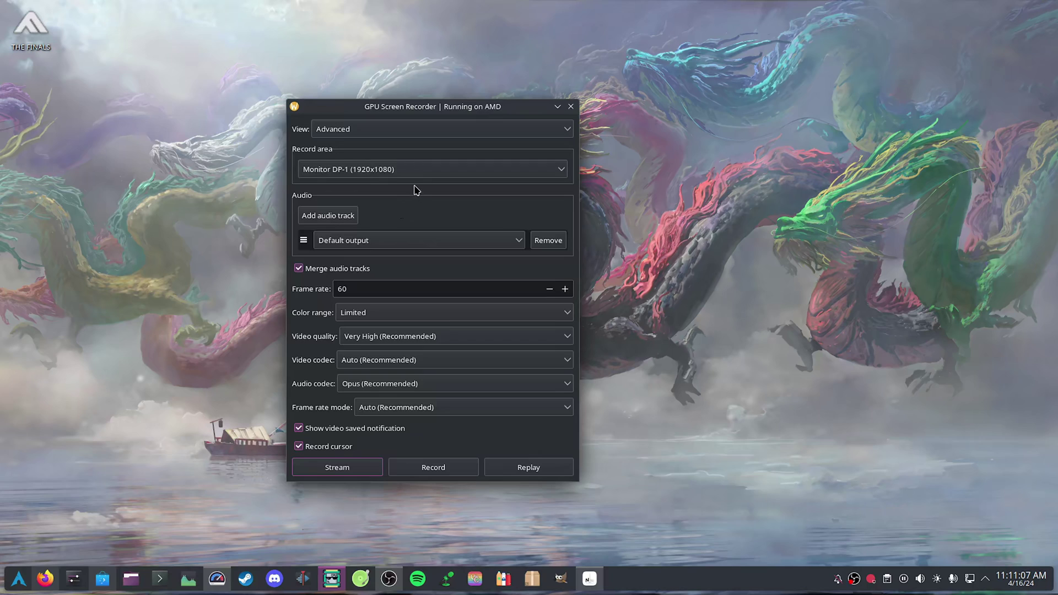
Step: Open the replay options and read the Wayland global hotkeys explanation
{"action": "left_click", "coordinate": [521, 468]}
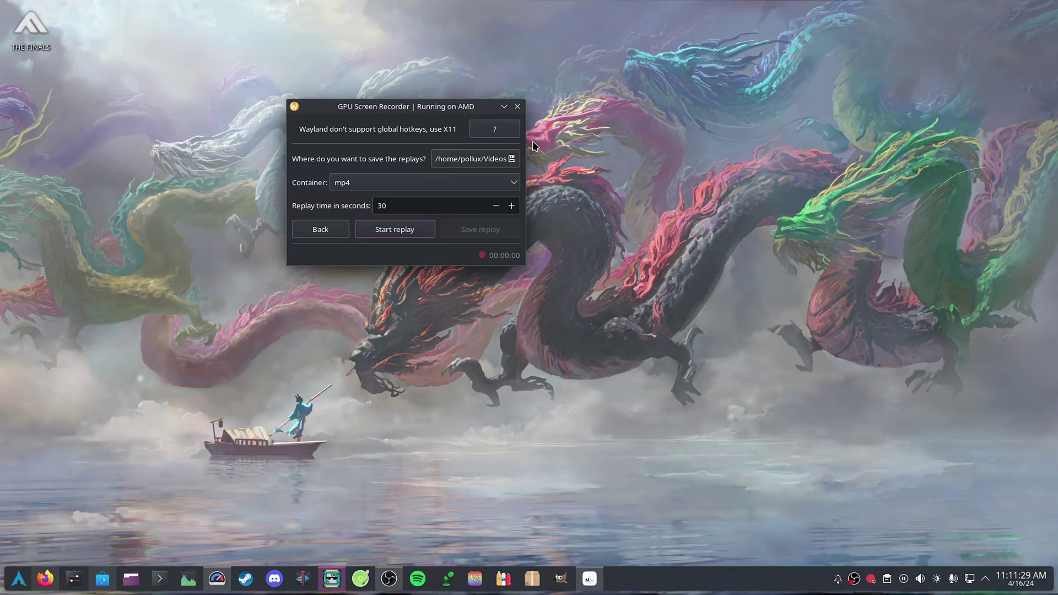
{"action": "left_click", "coordinate": [479, 132]}
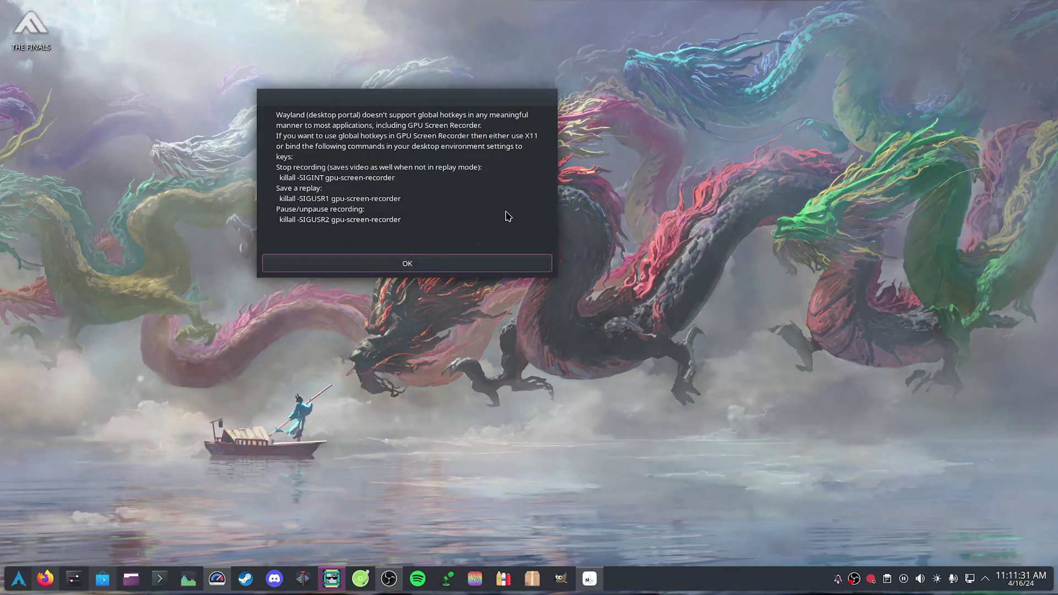
{"action": "left_click", "coordinate": [417, 264]}
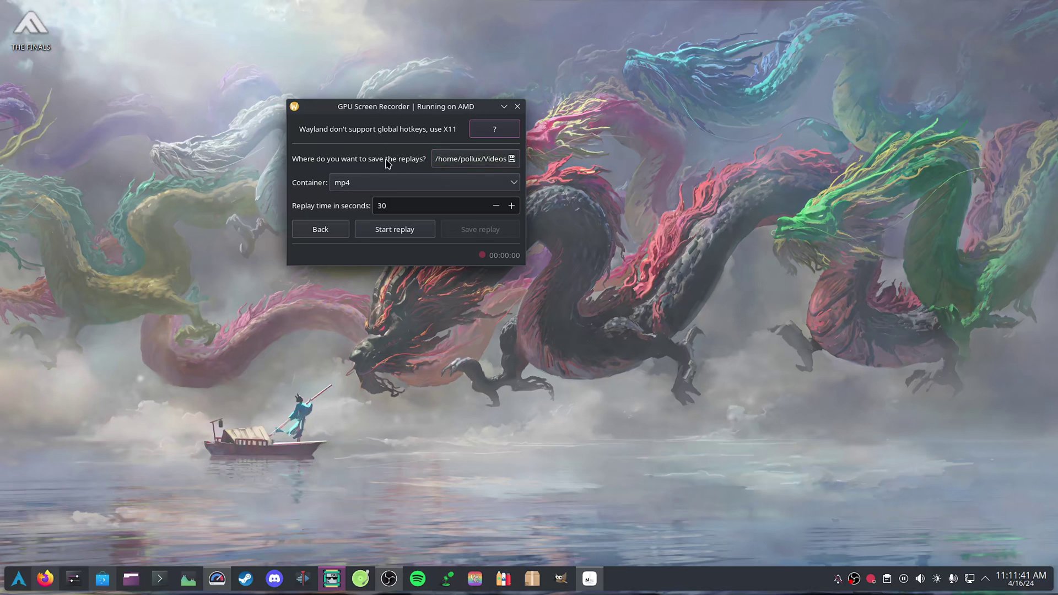
Step: Keep mp4 as the replay container, close the recorder and switch to OBS Studio
{"action": "left_click", "coordinate": [386, 183]}
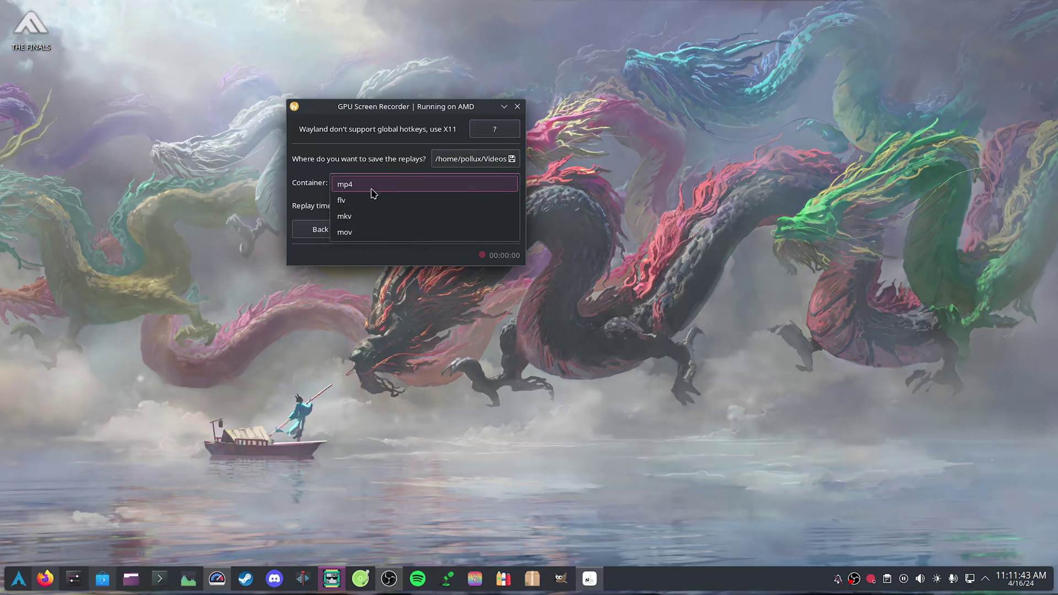
{"action": "left_click", "coordinate": [362, 186]}
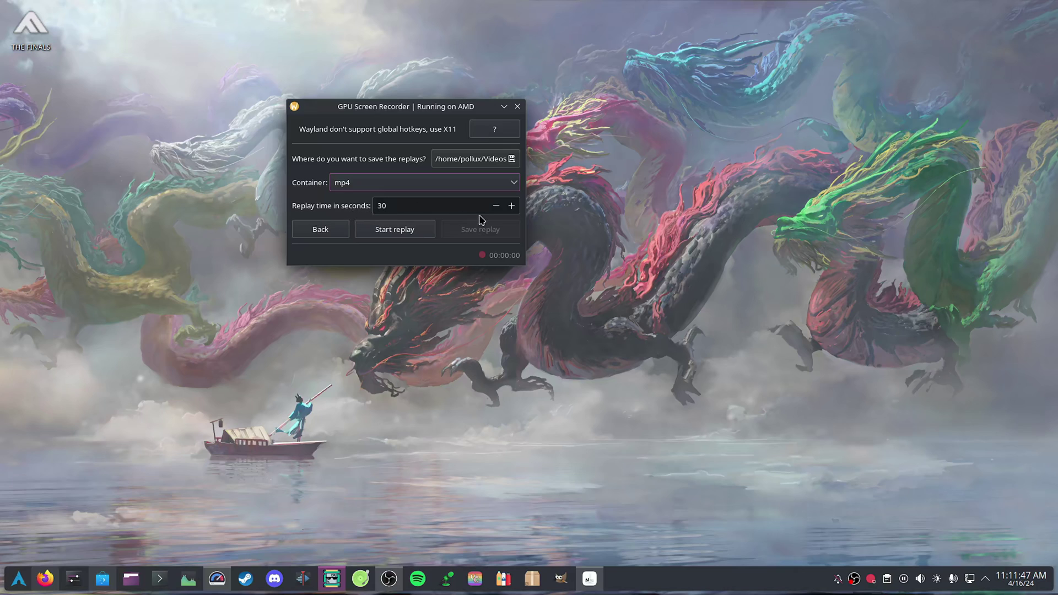
{"action": "left_click", "coordinate": [518, 106]}
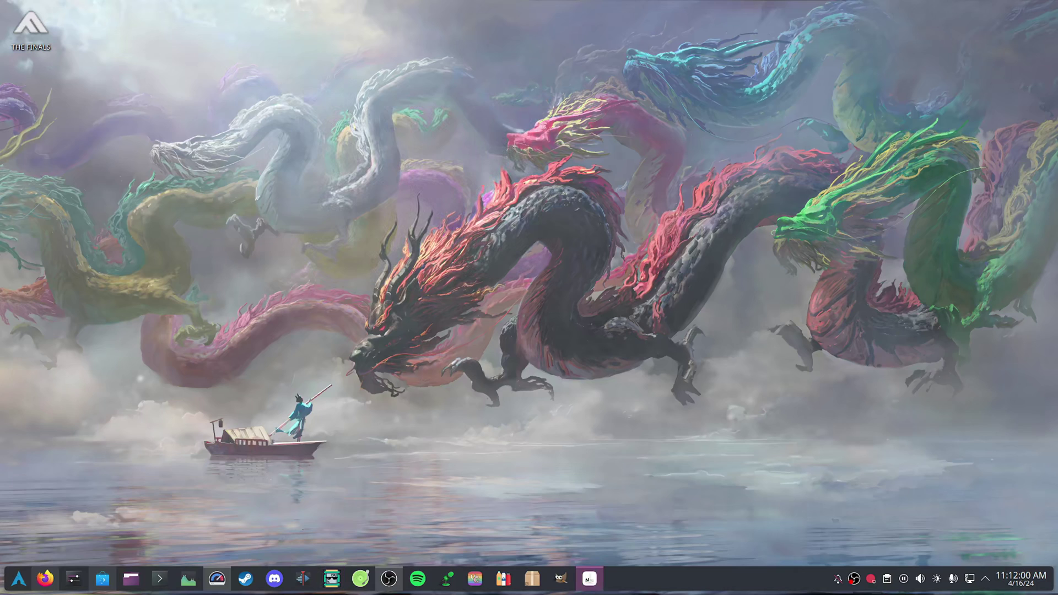
{"action": "key", "text": "alt+Tab"}
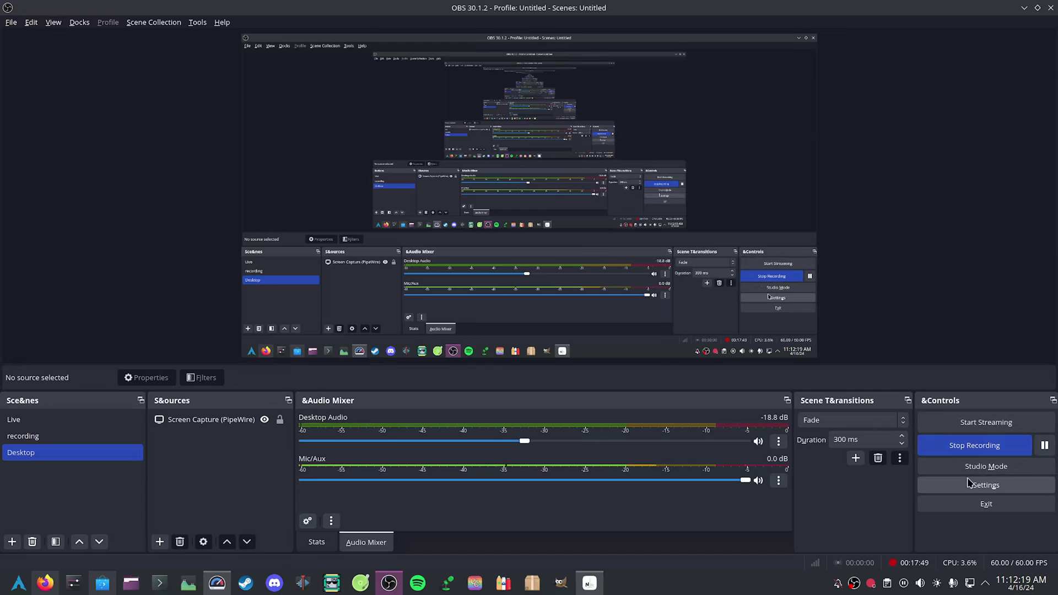
{"action": "left_click", "coordinate": [937, 486]}
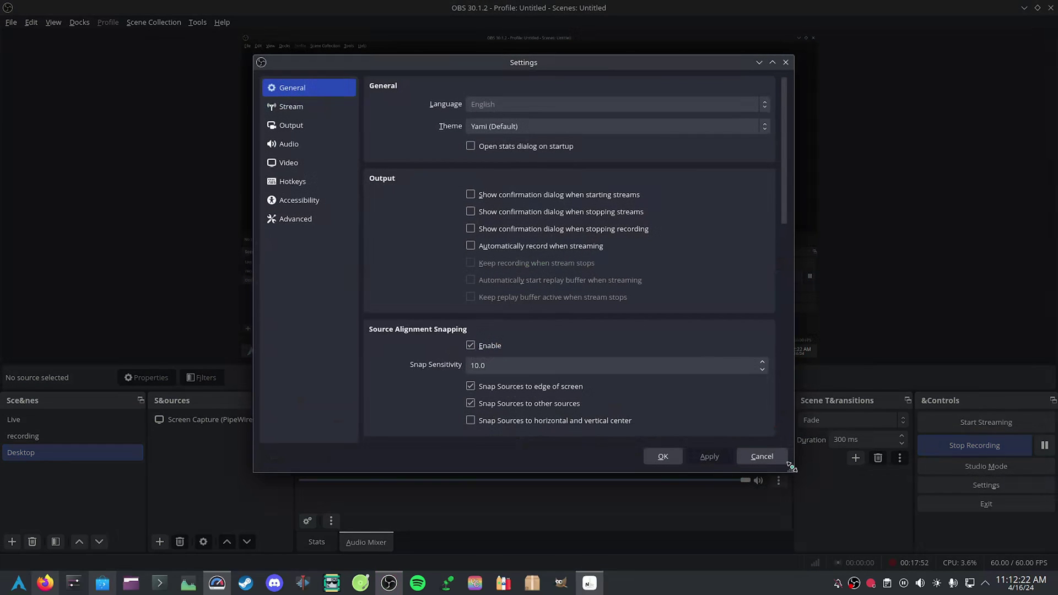
{"action": "left_click_drag", "start_coordinate": [791, 470], "coordinate": [860, 507]}
{"action": "left_click", "coordinate": [328, 162]}
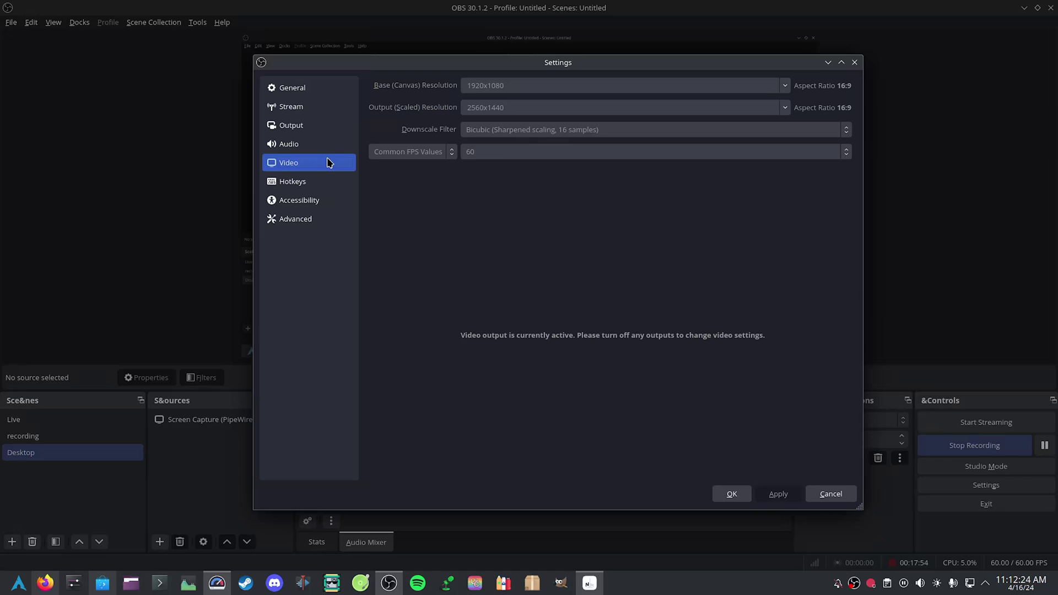
{"action": "left_click", "coordinate": [312, 126]}
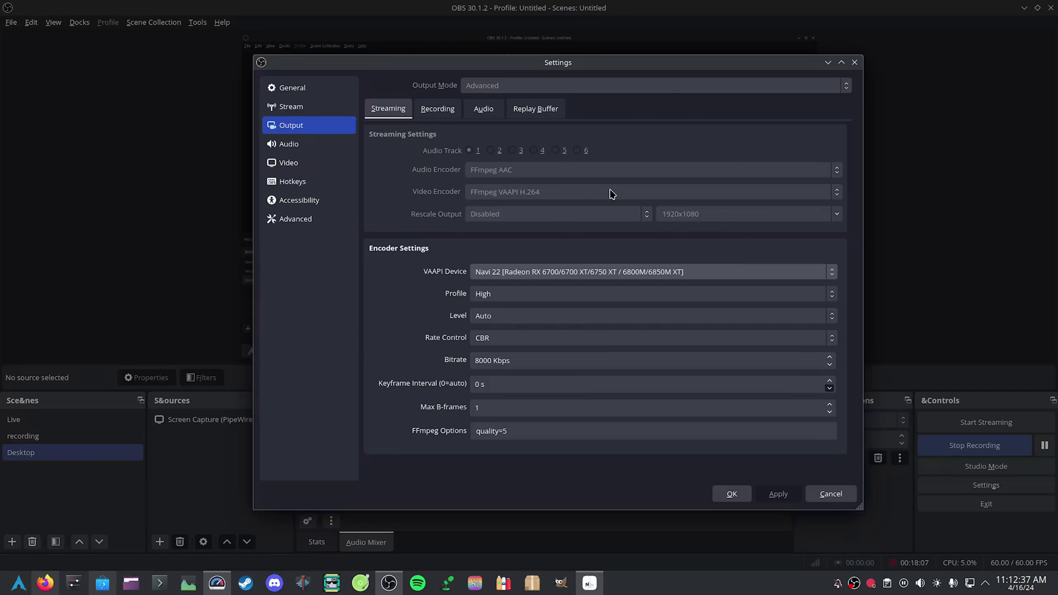
{"action": "left_click", "coordinate": [449, 106]}
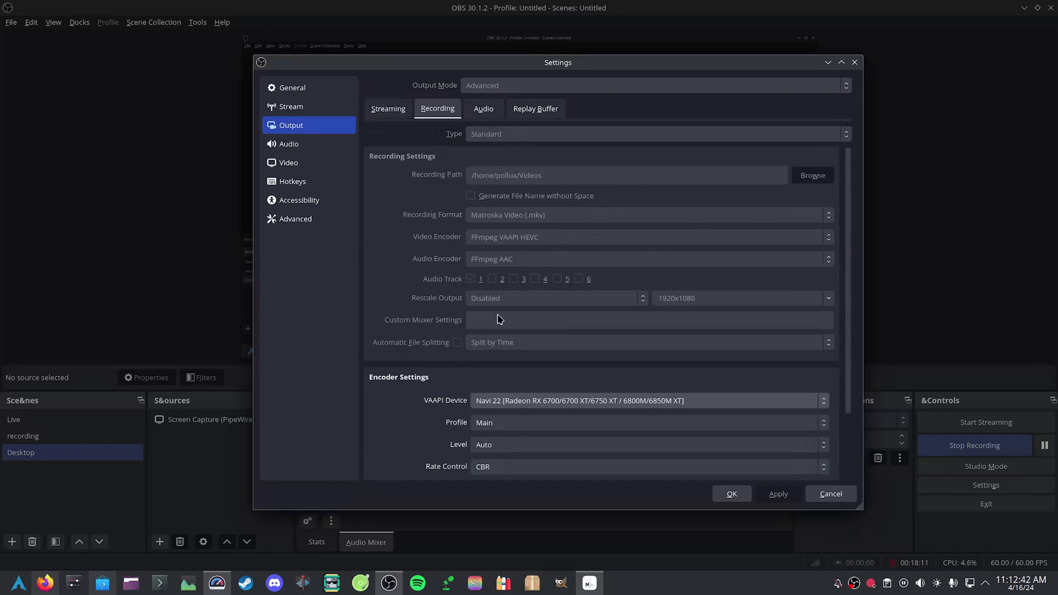
{"action": "scroll", "coordinate": [496, 318], "scroll_direction": "down", "scroll_amount": 3}
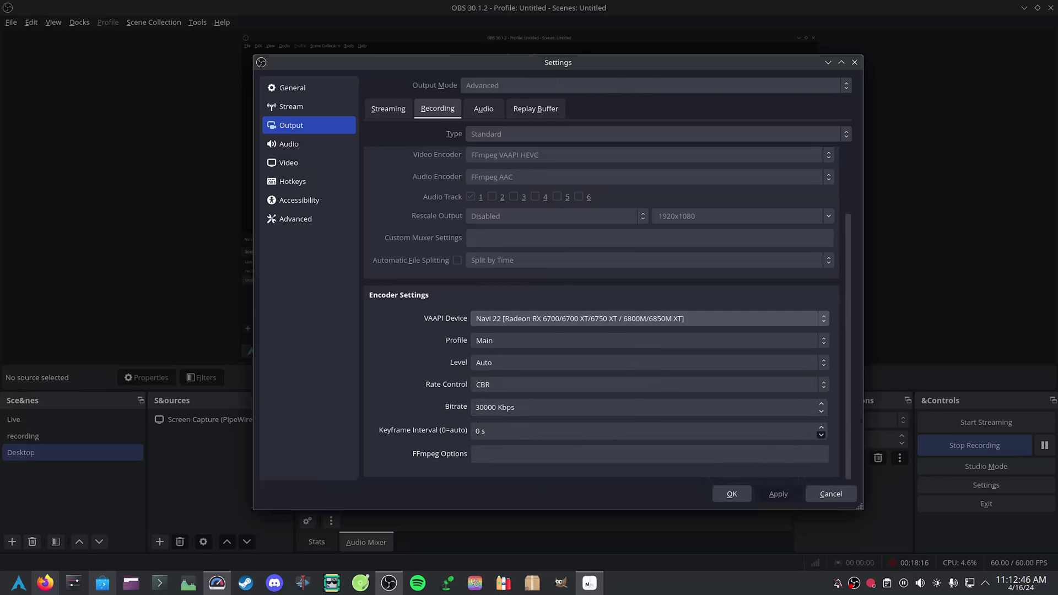
{"action": "left_click_drag", "start_coordinate": [593, 65], "coordinate": [764, 104]}
{"action": "left_click", "coordinate": [658, 44]}
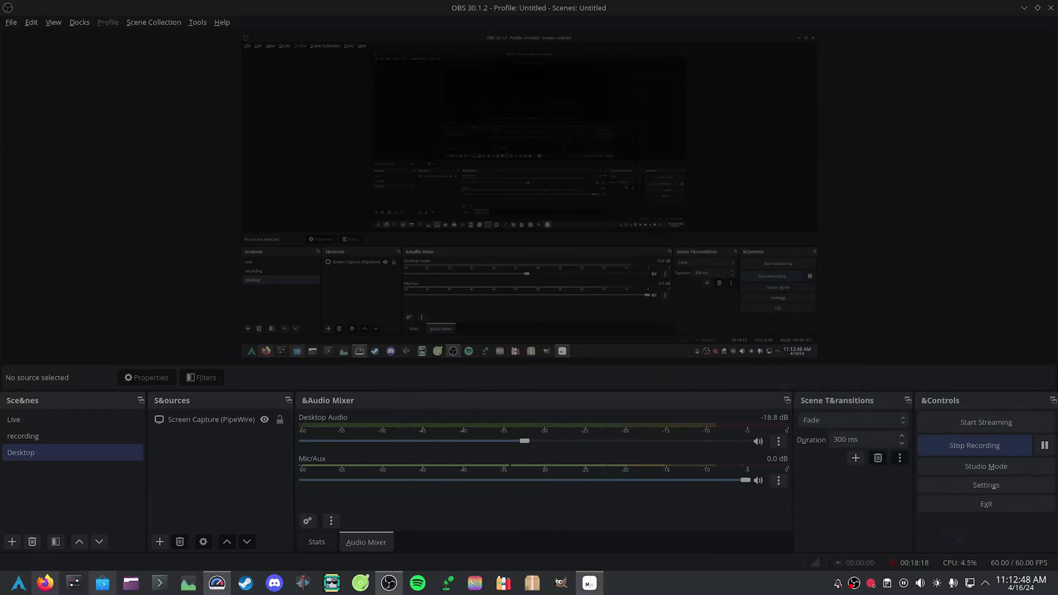
{"action": "key", "text": "super+d"}
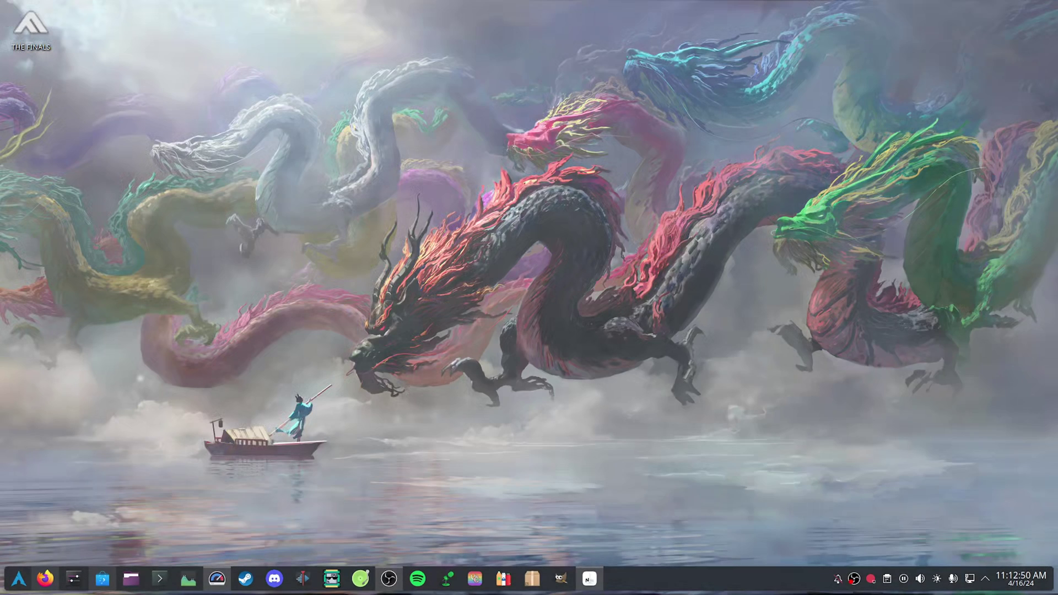